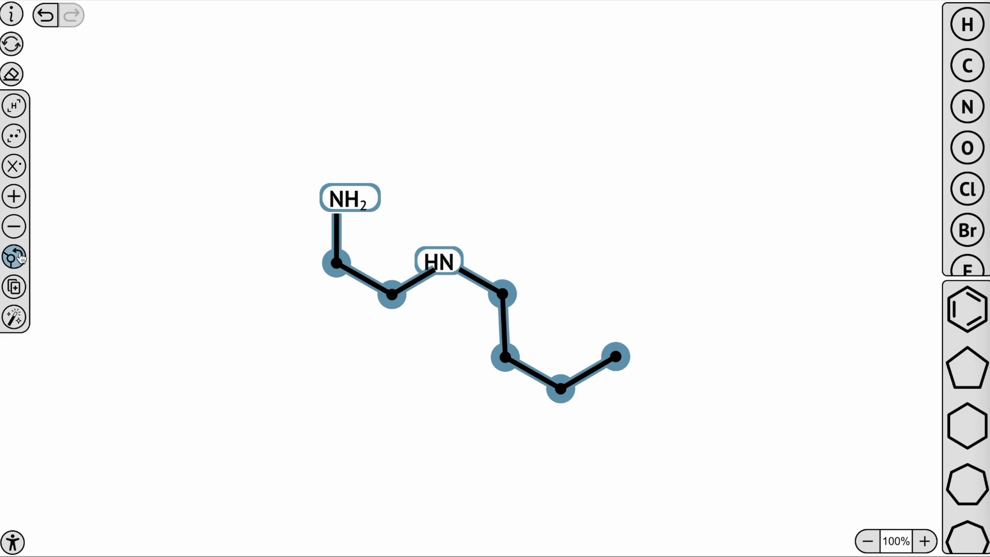
- Rotate the whole molecule, and swing only its four-carbon end chain about the carbon bonded to the NH group
{"action": "left_click", "coordinate": [19, 264]}
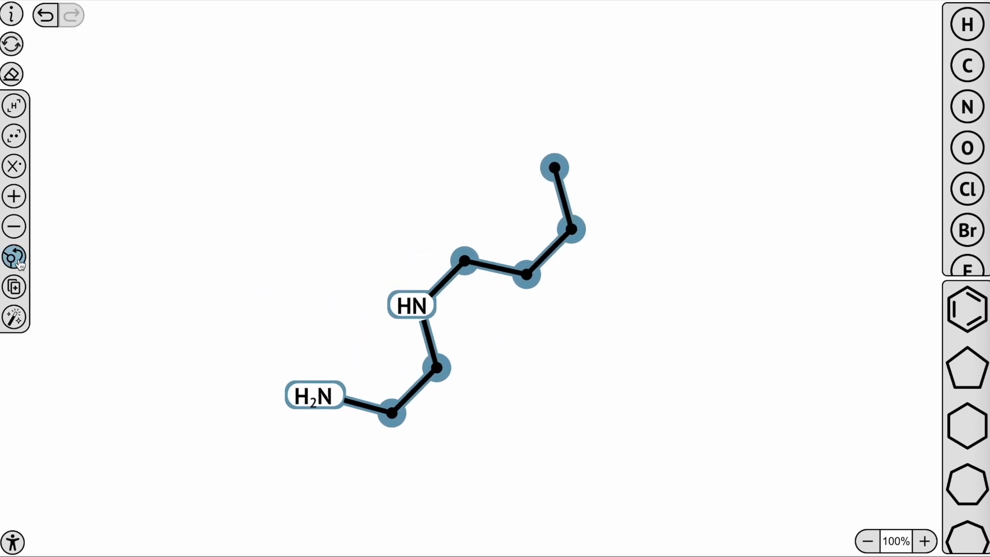
{"action": "left_click", "coordinate": [227, 237]}
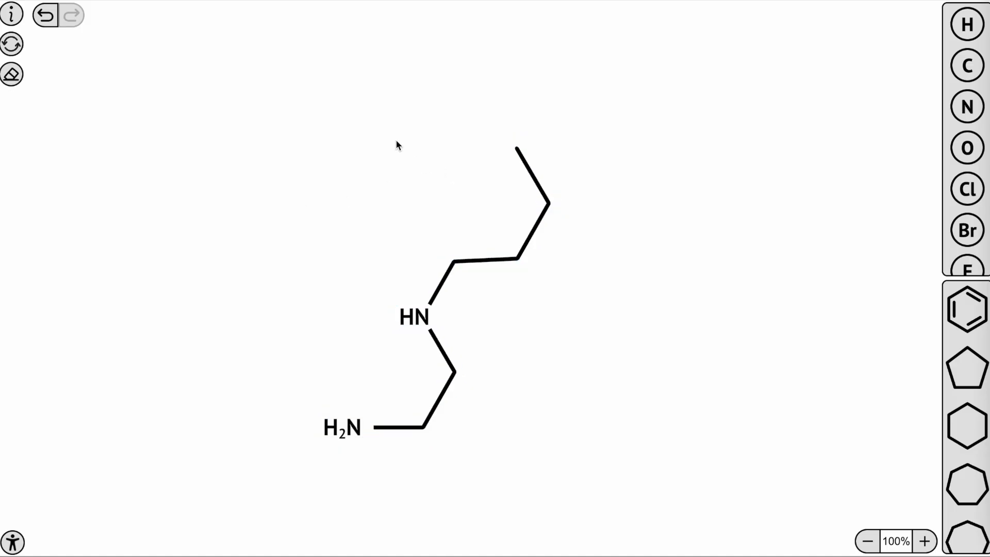
{"action": "left_click_drag", "start_coordinate": [448, 144], "coordinate": [578, 267]}
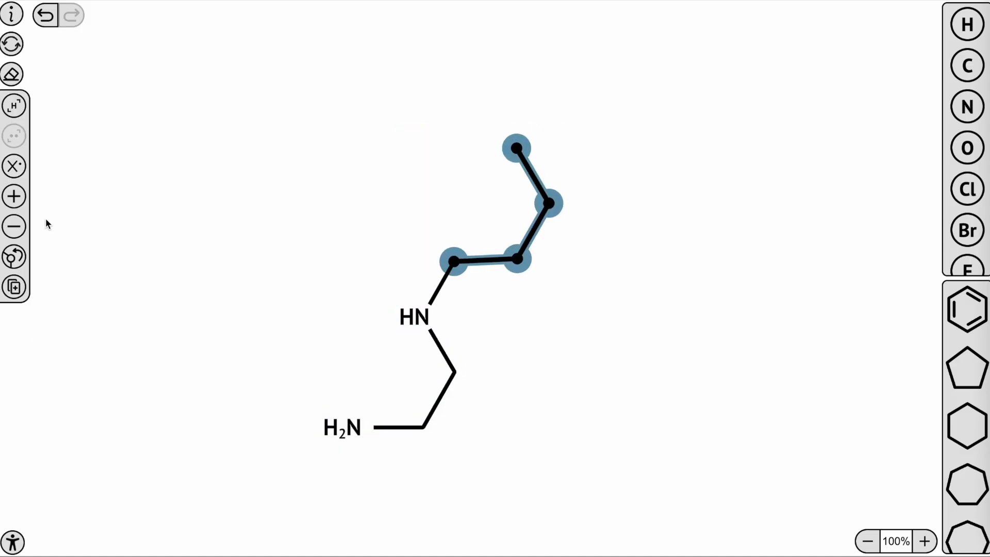
{"action": "left_click", "coordinate": [15, 256]}
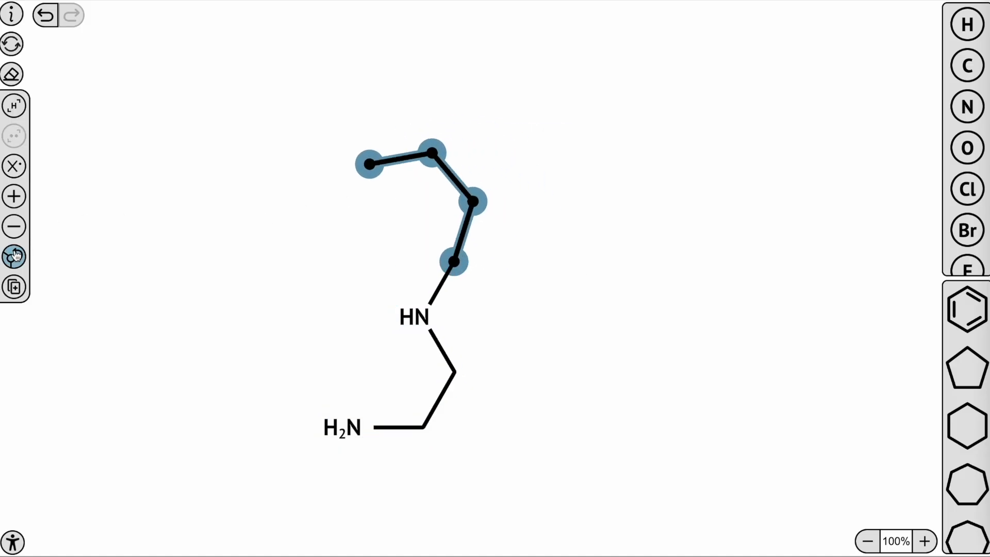
{"action": "left_click", "coordinate": [15, 256]}
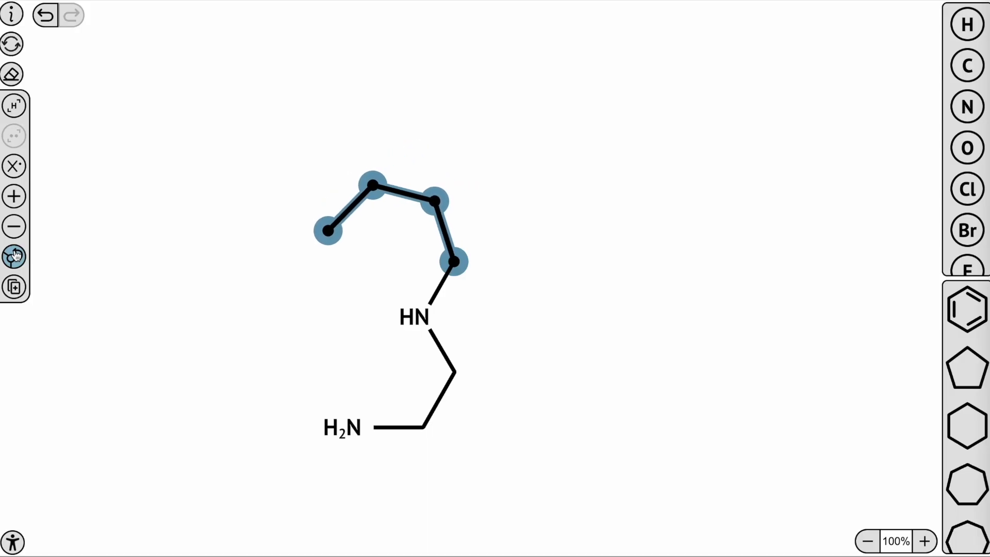
{"action": "left_click", "coordinate": [237, 294]}
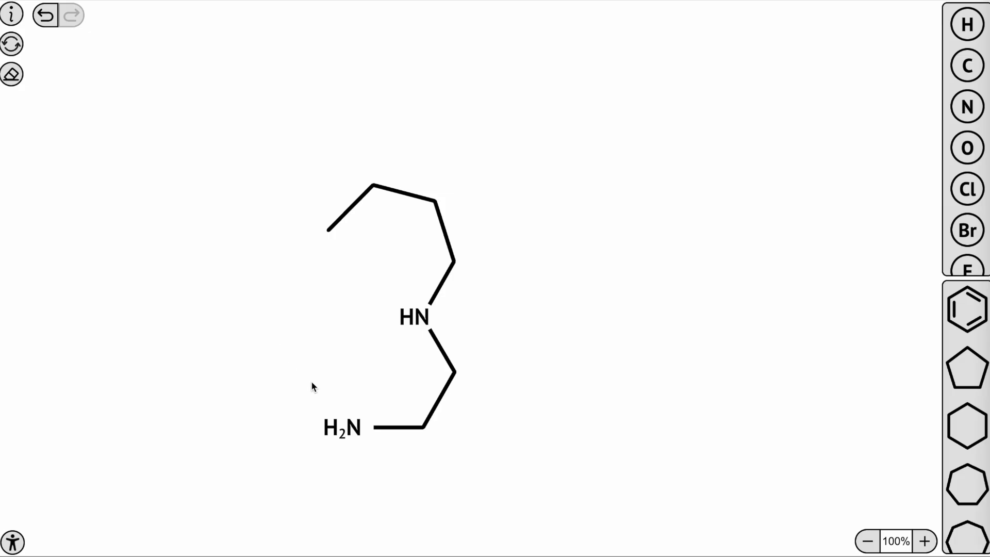
- Show the lone pairs on the terminal NH2 nitrogen and on the NH nitrogen within the chain
{"action": "left_click", "coordinate": [351, 434]}
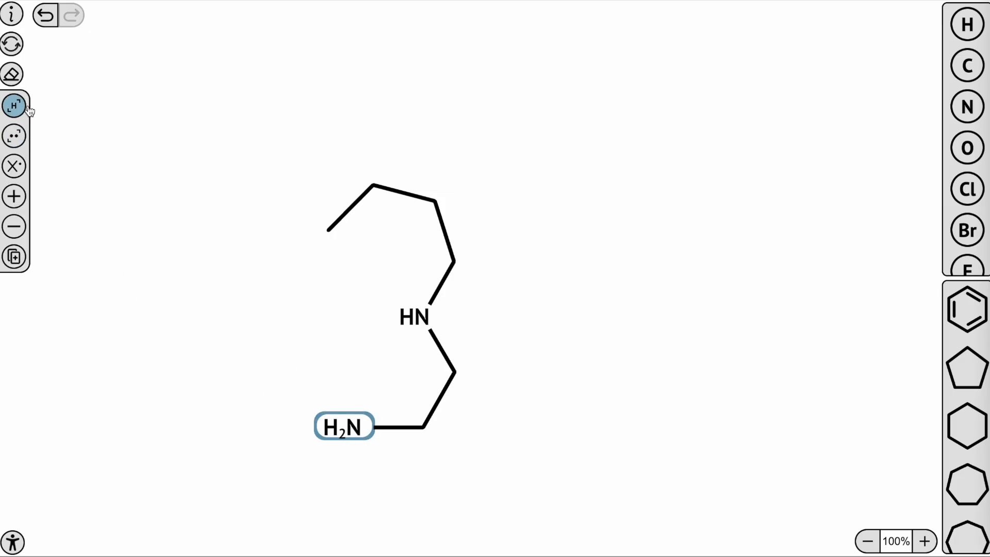
{"action": "left_click", "coordinate": [18, 138]}
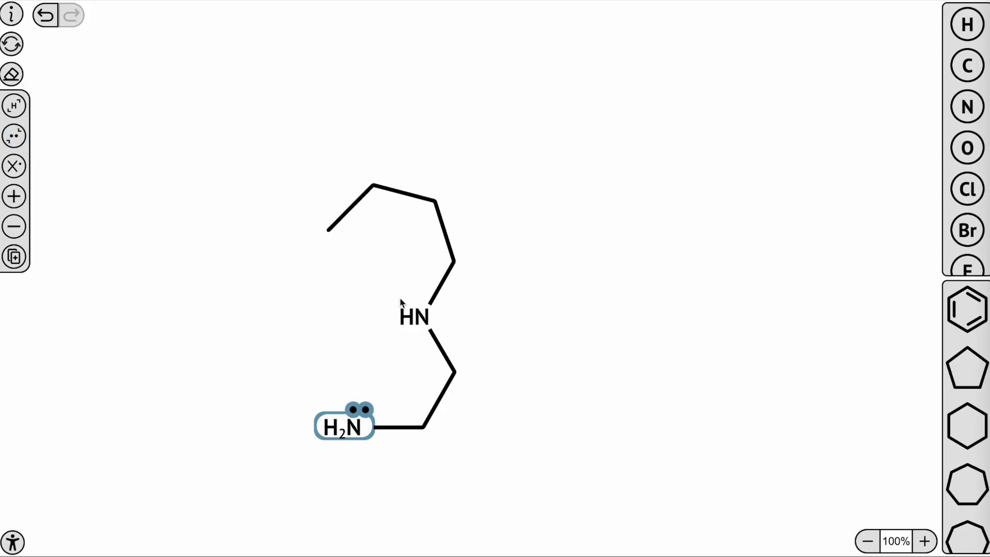
{"action": "left_click", "coordinate": [418, 318]}
{"action": "left_click", "coordinate": [18, 138]}
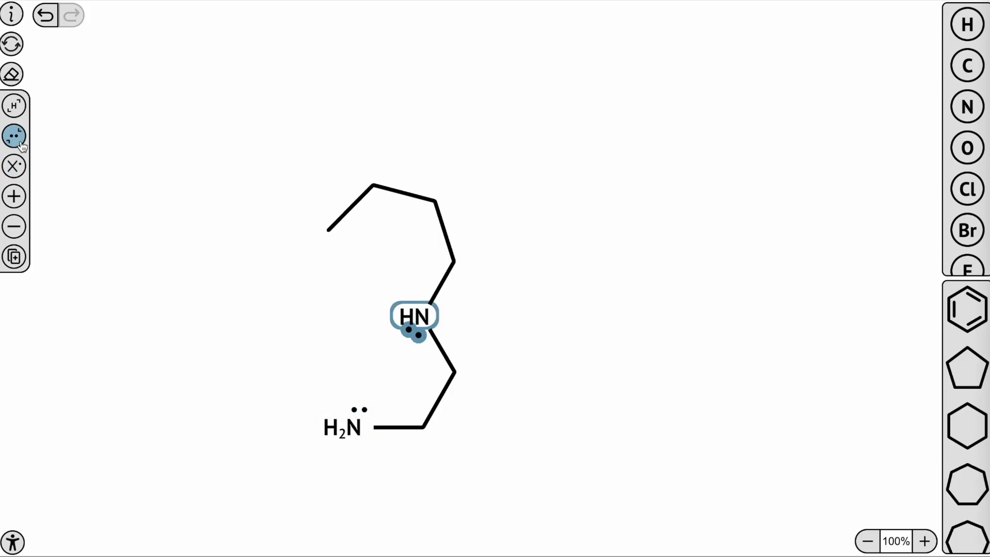
- Show the hydrogens on the second-to-last carbon of the four-carbon chain, and hide them again
{"action": "left_click", "coordinate": [374, 191]}
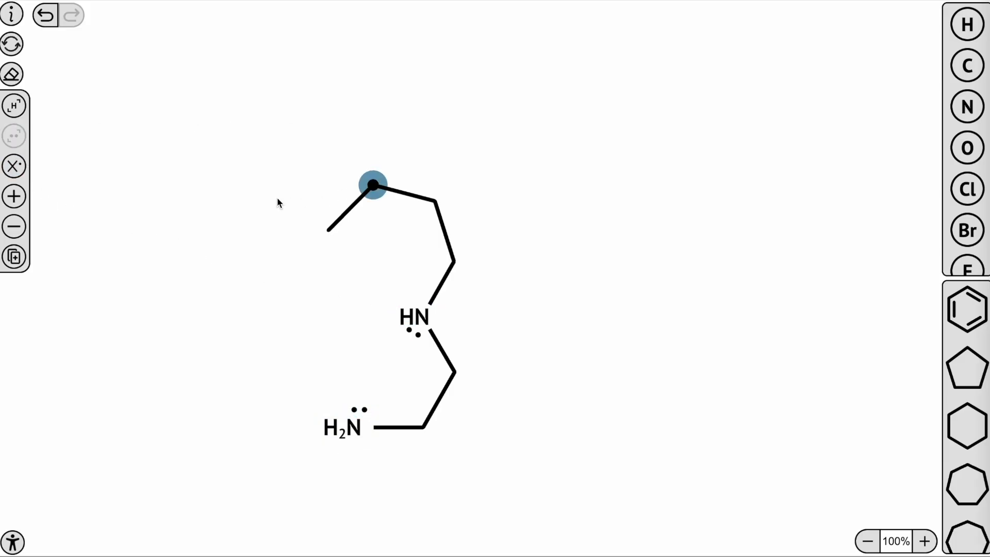
{"action": "left_click", "coordinate": [11, 107]}
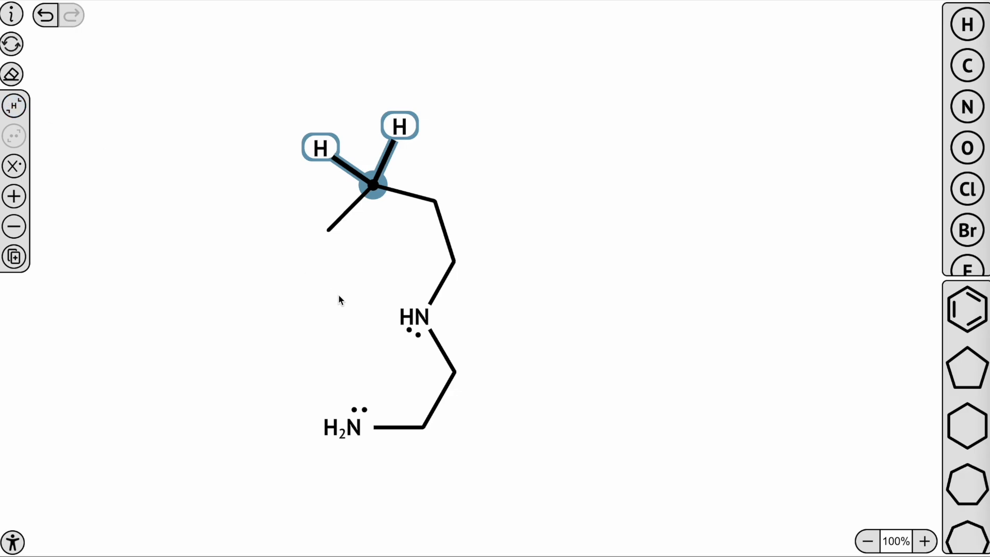
{"action": "left_click", "coordinate": [7, 104]}
- Expand the terminal NH2 group so its two hydrogens are drawn explicitly with bonds
{"action": "left_click", "coordinate": [344, 423]}
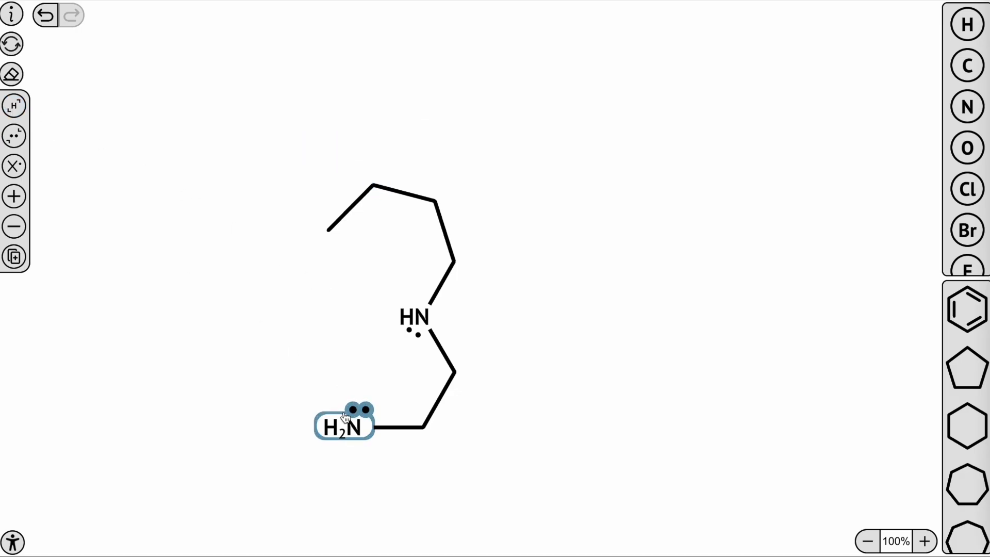
{"action": "left_click", "coordinate": [14, 105]}
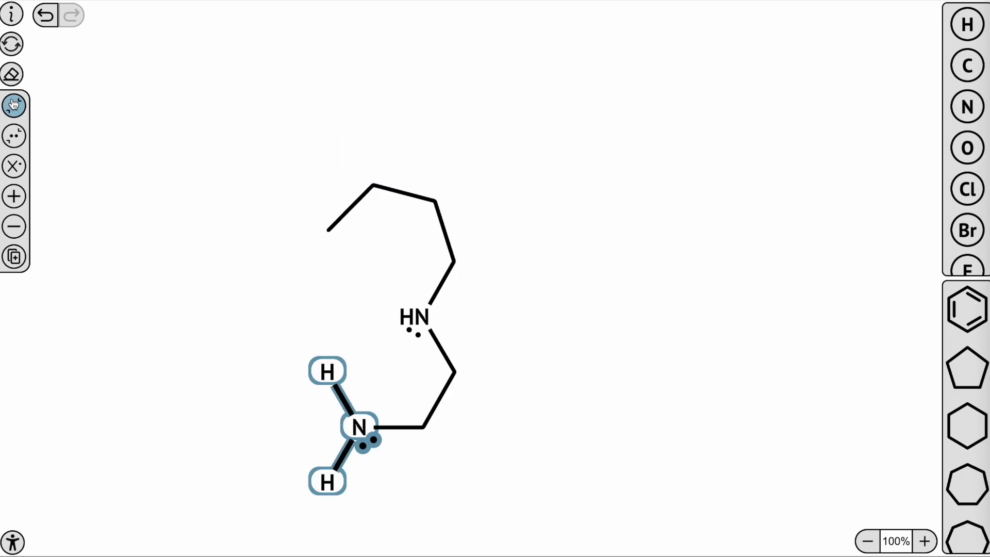
{"action": "left_click", "coordinate": [205, 392]}
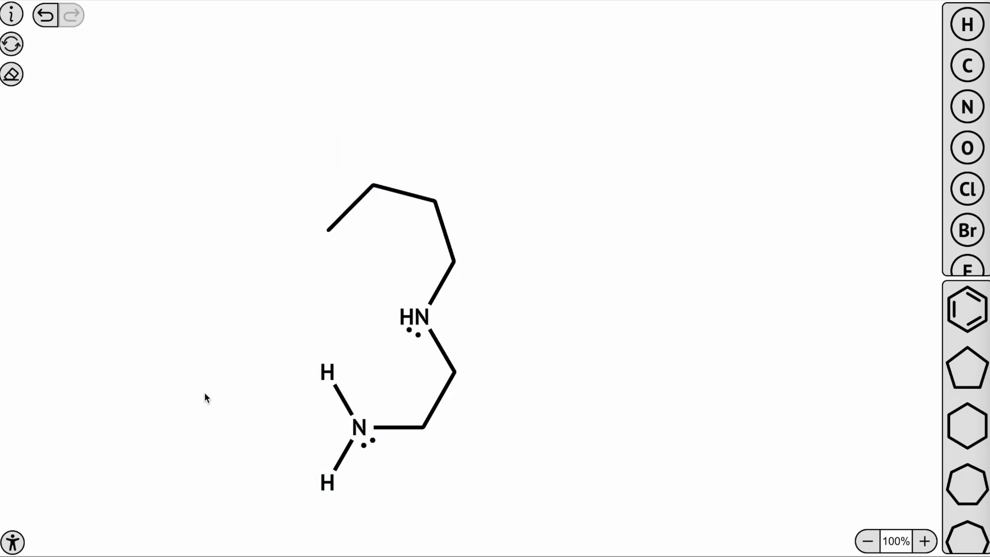
- Give the terminal nitrogen a negative charge after trying a positive one, and move the charge symbol to the nitrogen's other side
{"action": "left_click", "coordinate": [367, 434]}
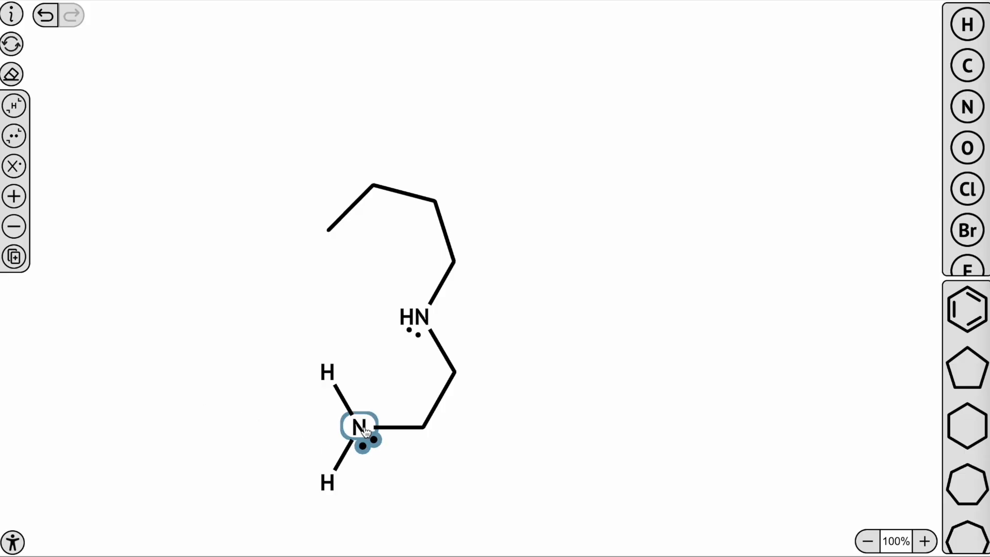
{"action": "left_click", "coordinate": [14, 196]}
{"action": "left_click", "coordinate": [14, 227]}
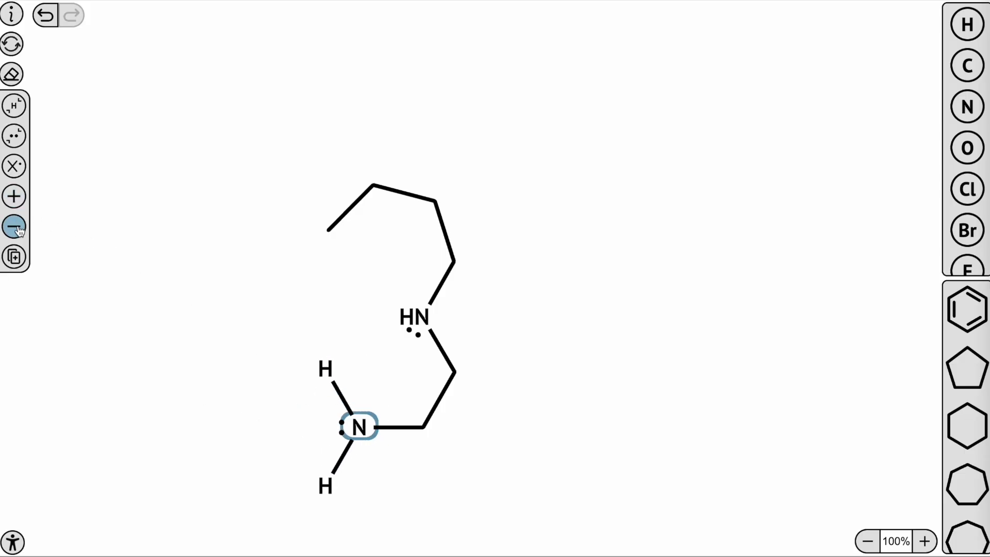
{"action": "left_click", "coordinate": [17, 228]}
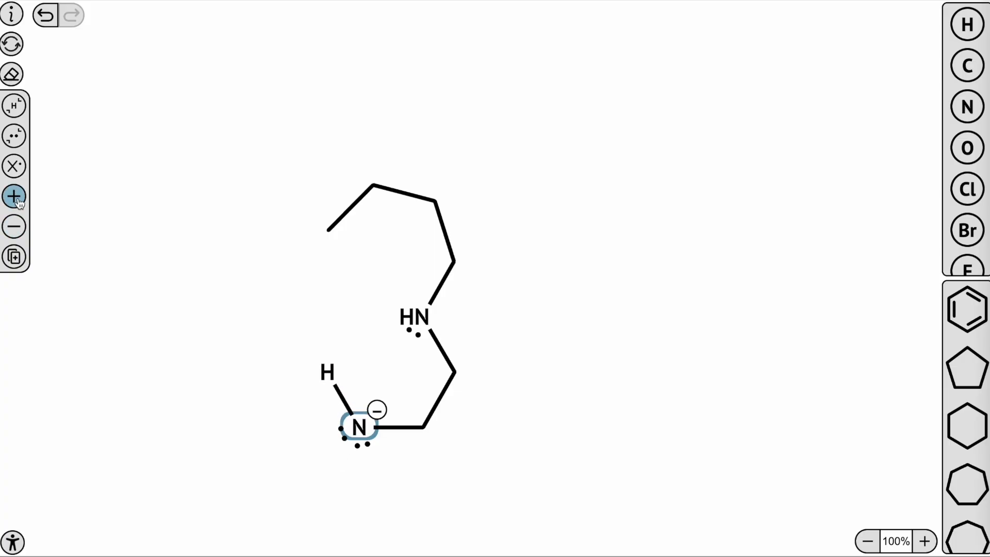
{"action": "left_click", "coordinate": [240, 383]}
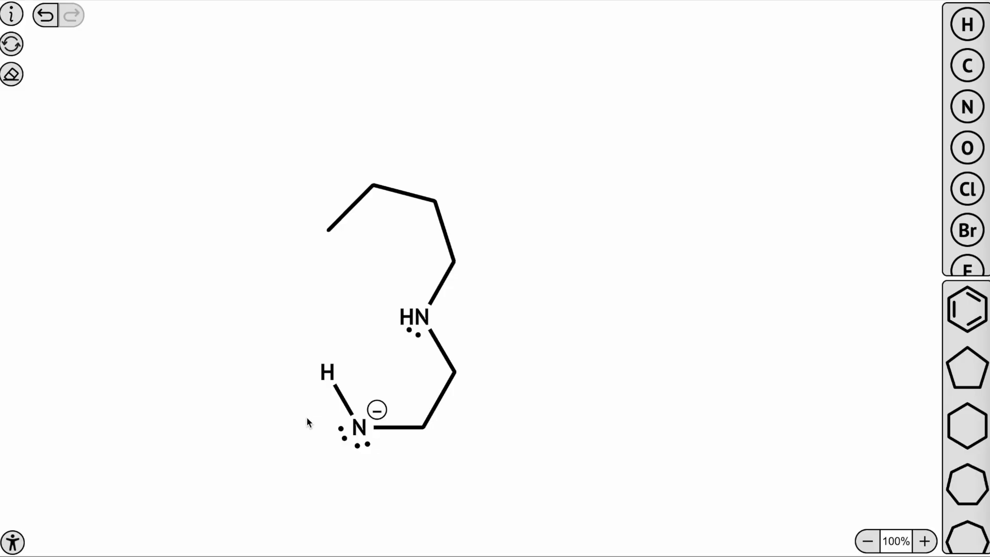
{"action": "left_click_drag", "start_coordinate": [380, 415], "coordinate": [327, 442]}
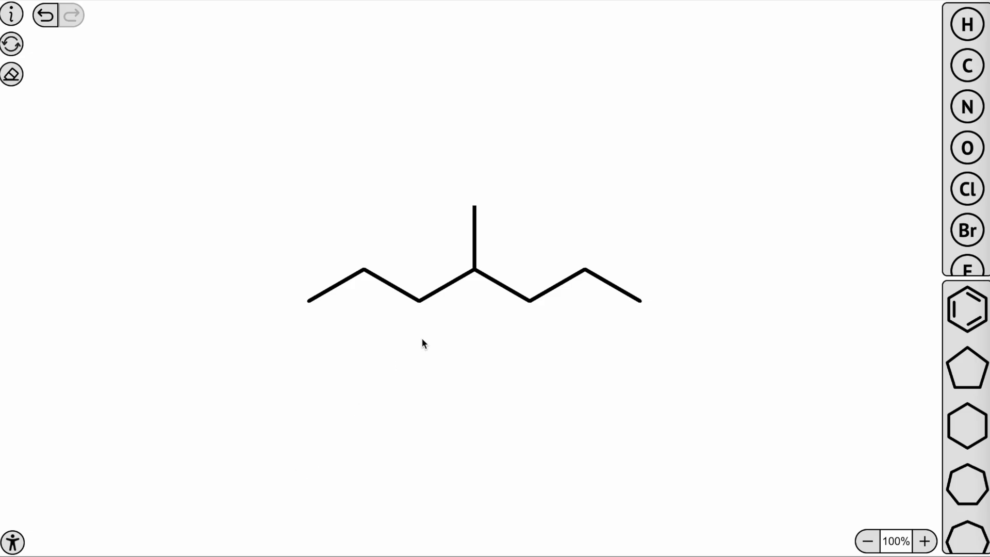
- Add a single radical electron to the central carbon that carries the methyl branch
{"action": "left_click", "coordinate": [475, 268]}
{"action": "left_click", "coordinate": [23, 167]}
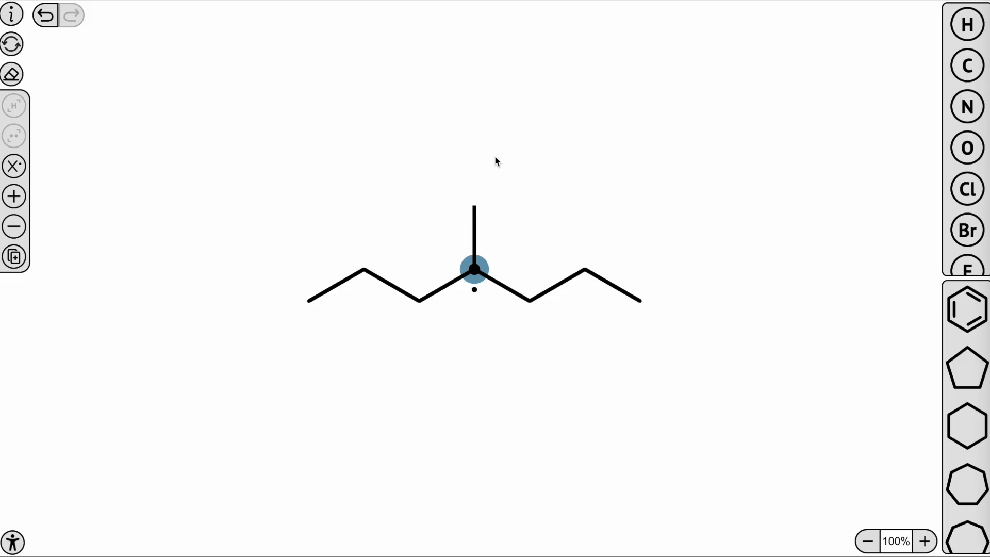
{"action": "left_click", "coordinate": [515, 168]}
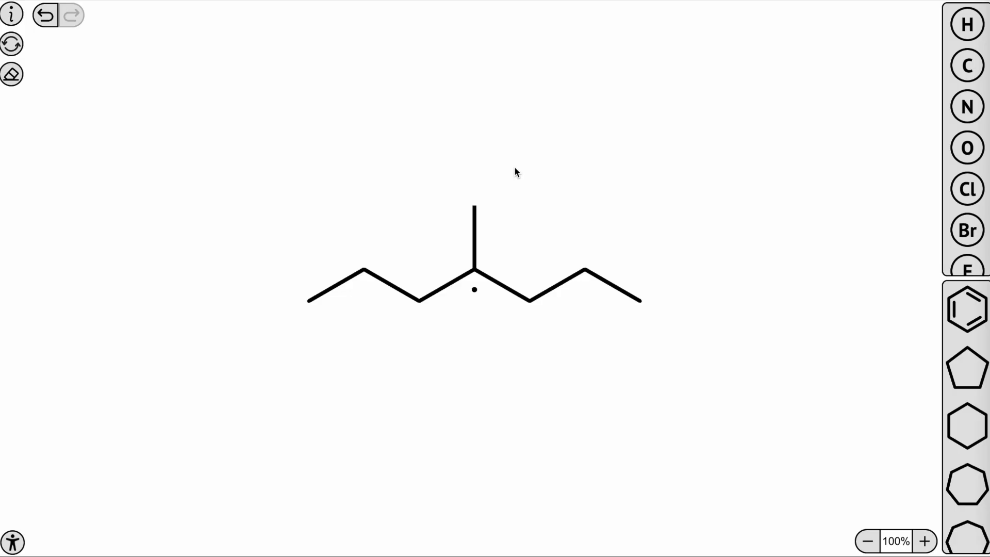
- Delete the terminal carbon at each end of the seven-carbon chain
{"action": "left_click", "coordinate": [640, 301]}
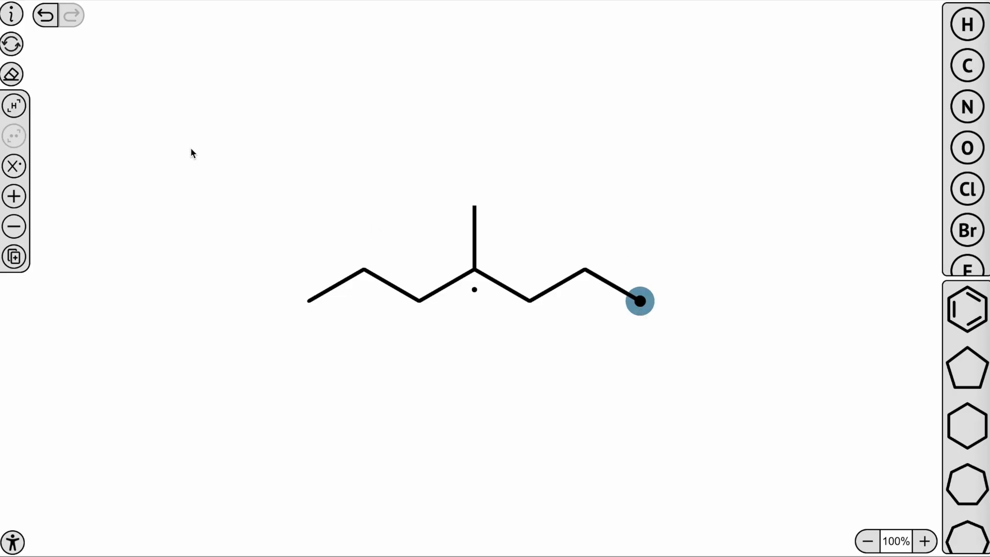
{"action": "left_click", "coordinate": [12, 74]}
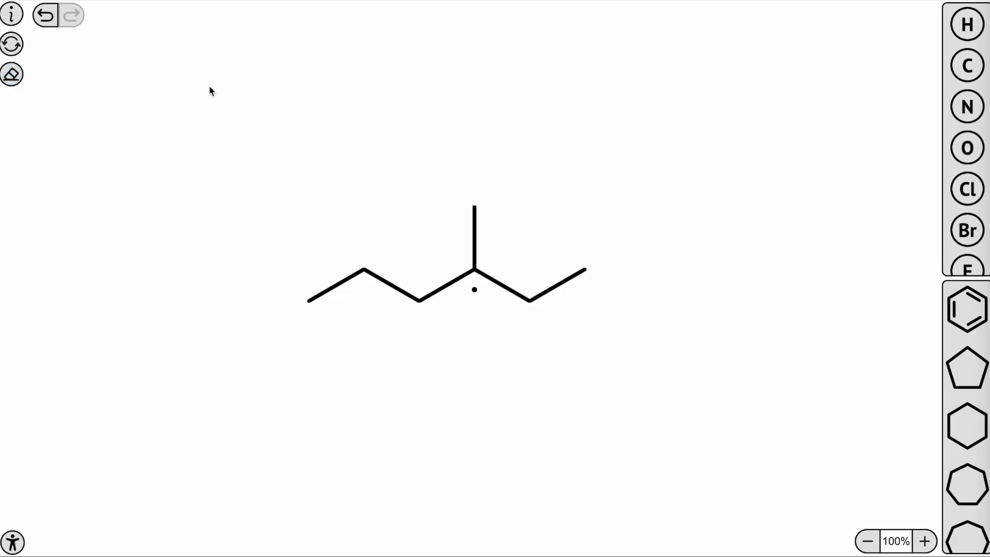
{"action": "left_click", "coordinate": [308, 302]}
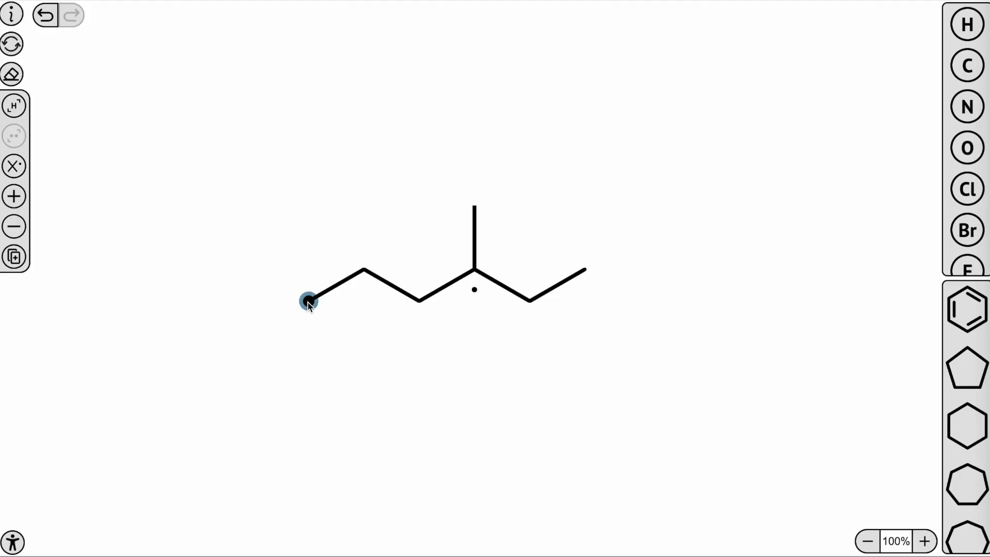
{"action": "key", "text": "Delete"}
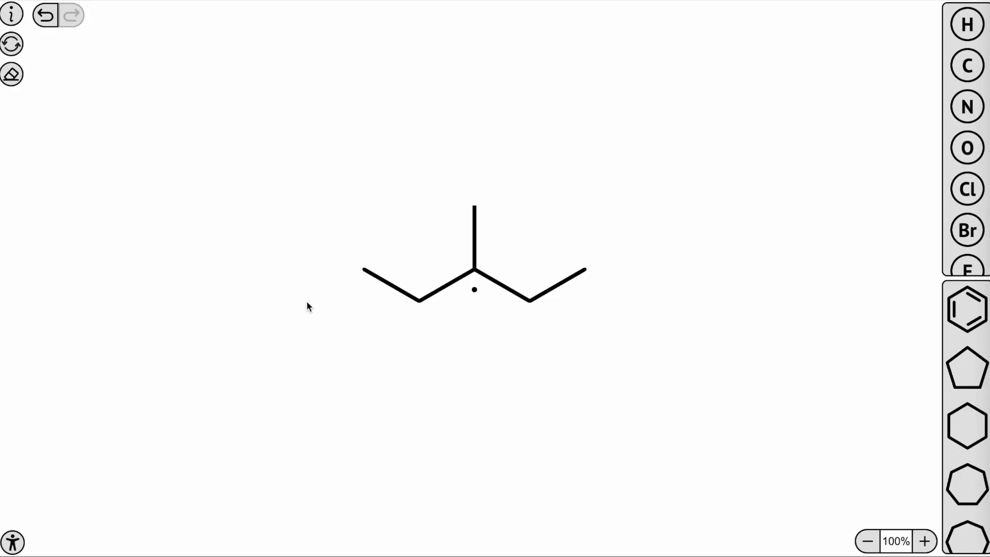
- Use Erase mode to remove the terminal carbon from each end of the remaining five-carbon chain, and leave the mode
{"action": "left_click", "coordinate": [12, 74]}
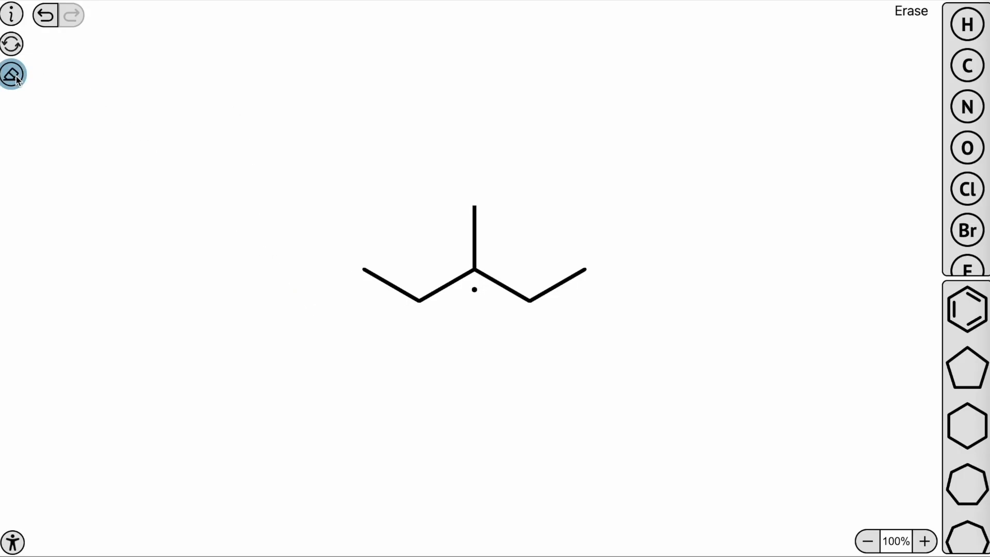
{"action": "left_click", "coordinate": [363, 272]}
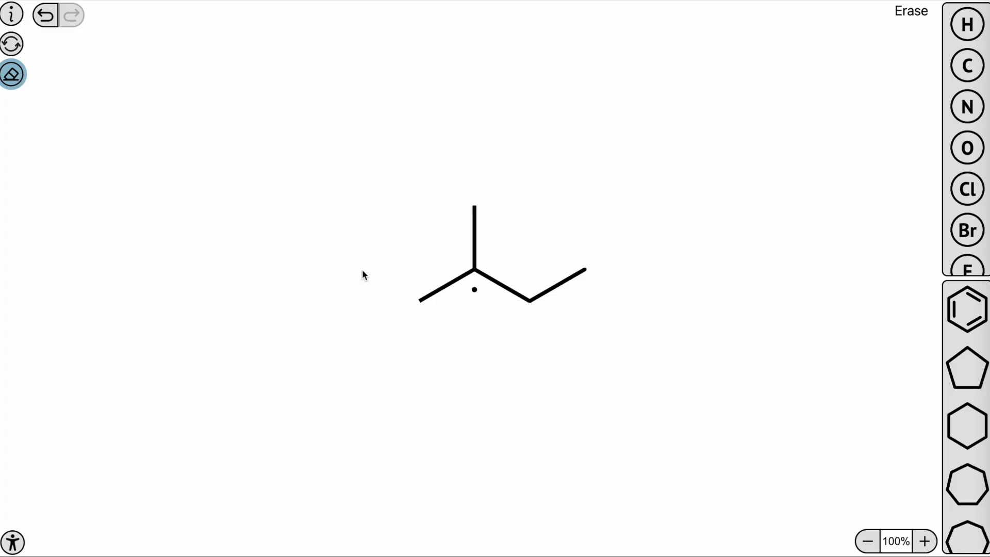
{"action": "left_click", "coordinate": [586, 269]}
{"action": "left_click", "coordinate": [9, 78]}
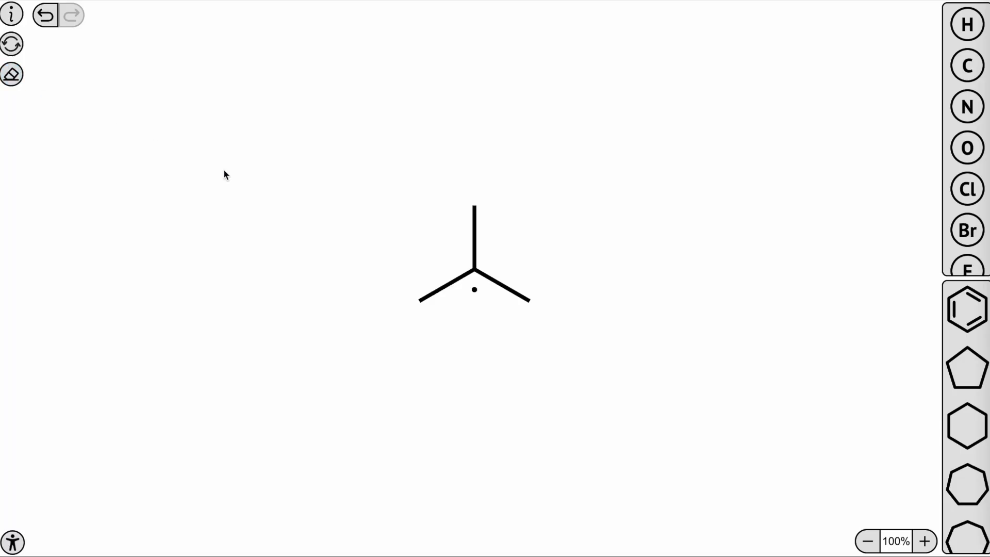
- Reset the workspace and draw a zigzag chain of six carbons
{"action": "left_click", "coordinate": [15, 48]}
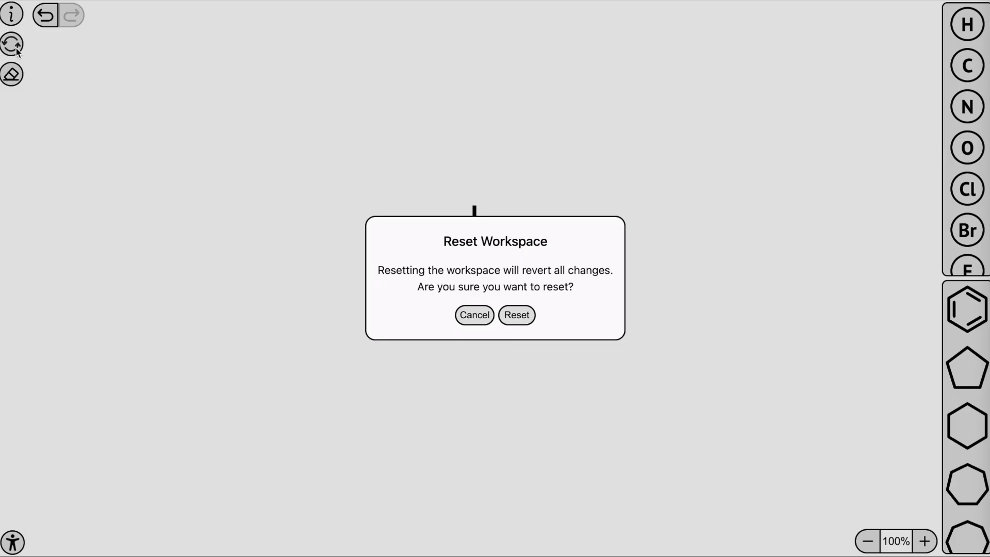
{"action": "left_click", "coordinate": [527, 317]}
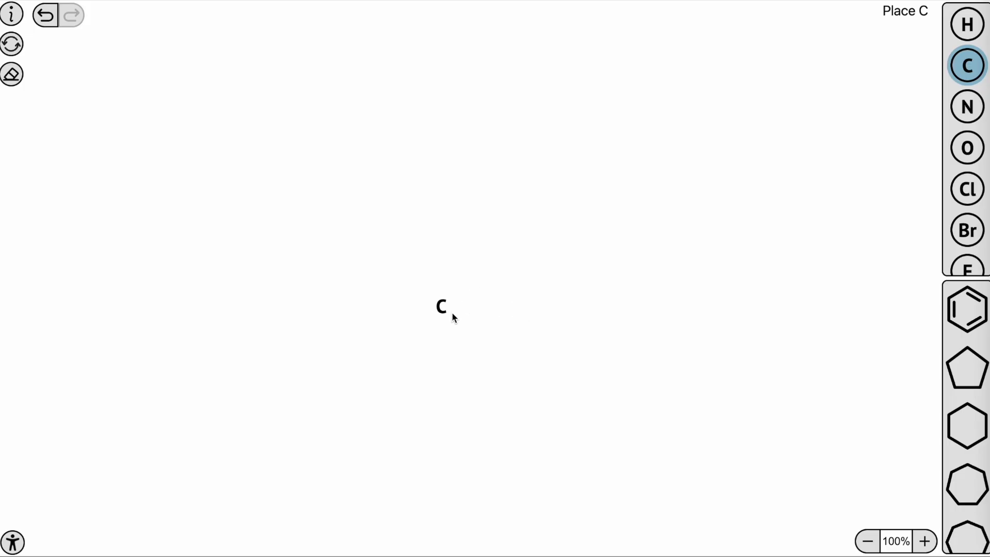
{"action": "left_click", "coordinate": [413, 295]}
{"action": "left_click_drag", "start_coordinate": [420, 299], "coordinate": [694, 304]}
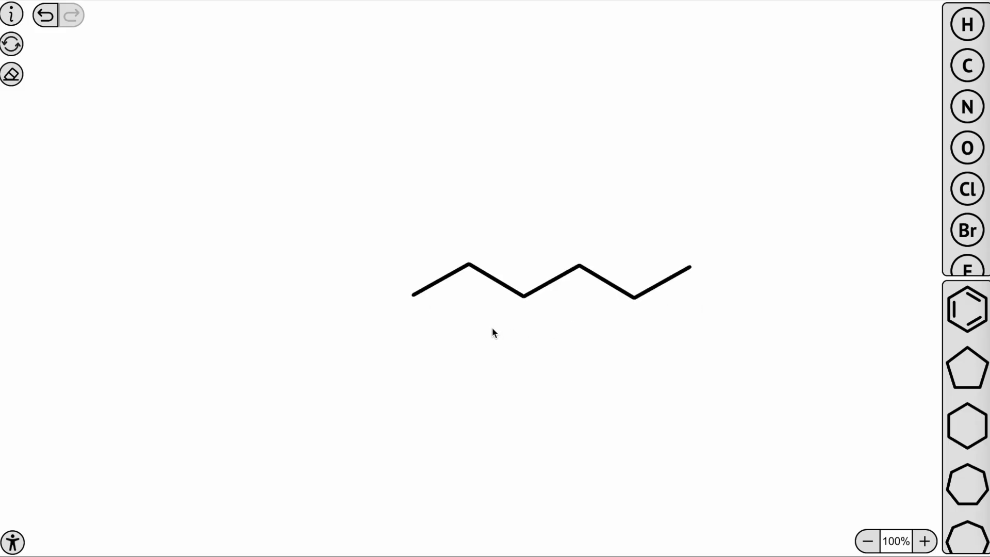
- Show the hydrogens on the chain's second carbon explicitly, and collapse the one nearer the middle of the chain
{"action": "left_click", "coordinate": [468, 264]}
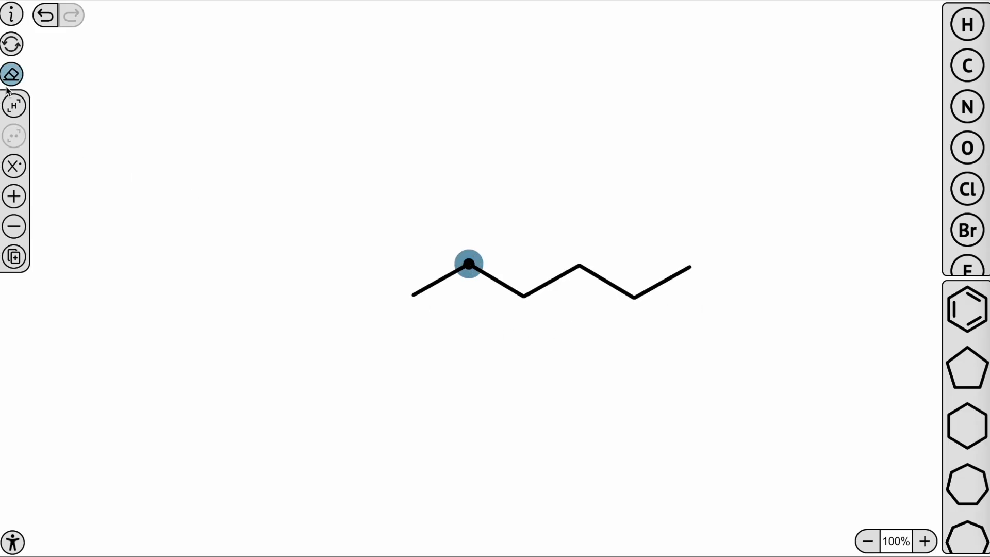
{"action": "left_click", "coordinate": [14, 106]}
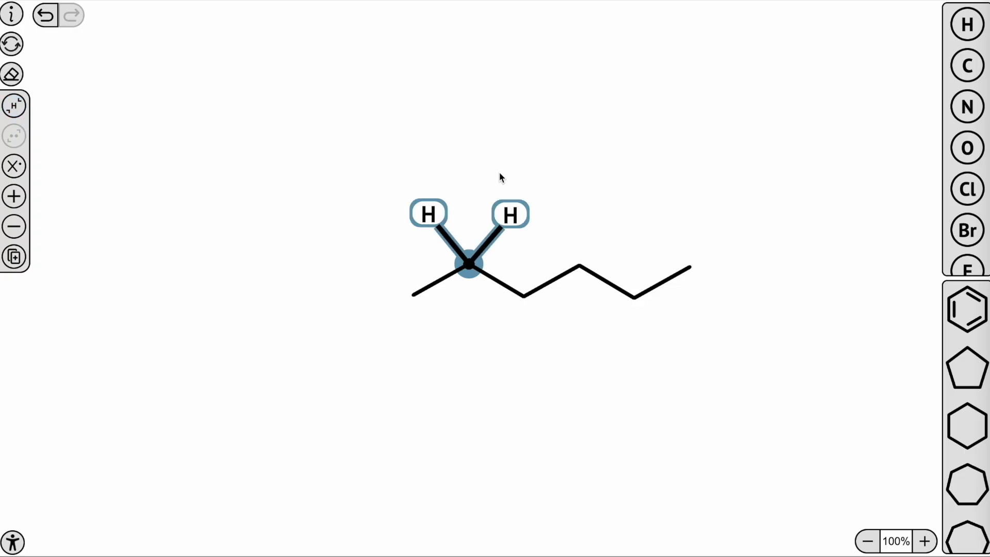
{"action": "left_click", "coordinate": [537, 184]}
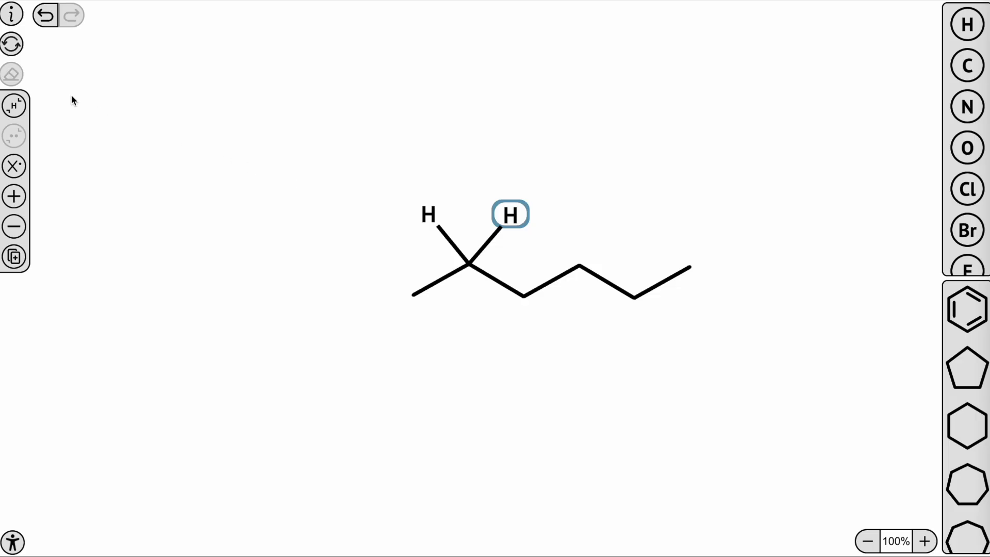
{"action": "left_click", "coordinate": [15, 109]}
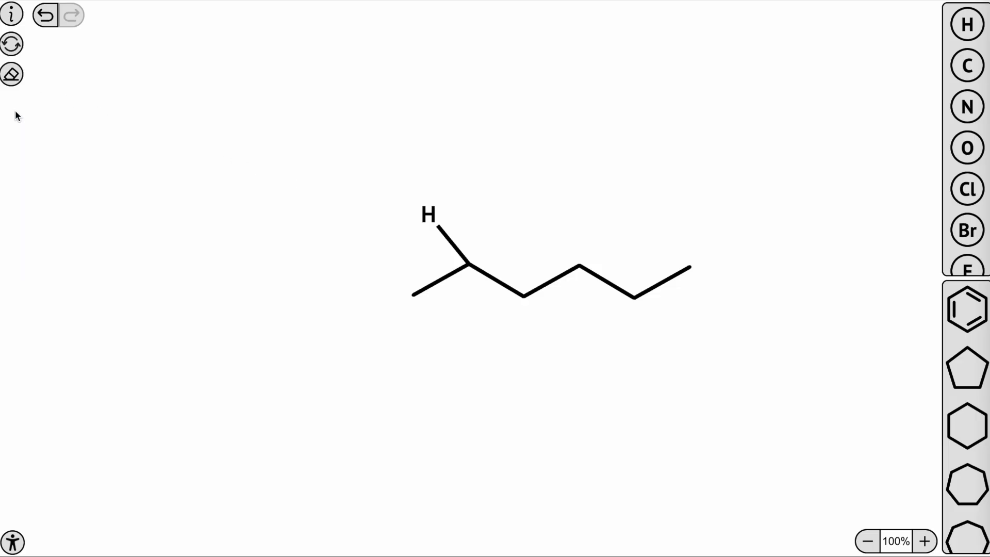
- Toggle the hydrogen display on the chain's second carbon, and attach explicit hydrogens until that carbon carries three
{"action": "left_click", "coordinate": [468, 264]}
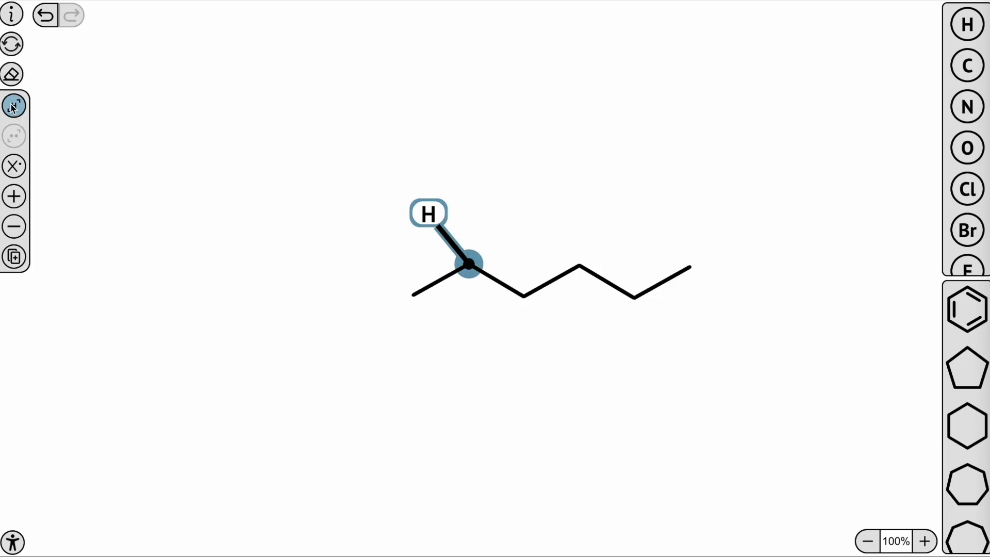
{"action": "left_click", "coordinate": [13, 107]}
{"action": "left_click", "coordinate": [545, 181]}
{"action": "left_click", "coordinate": [967, 24]}
{"action": "left_click", "coordinate": [469, 265]}
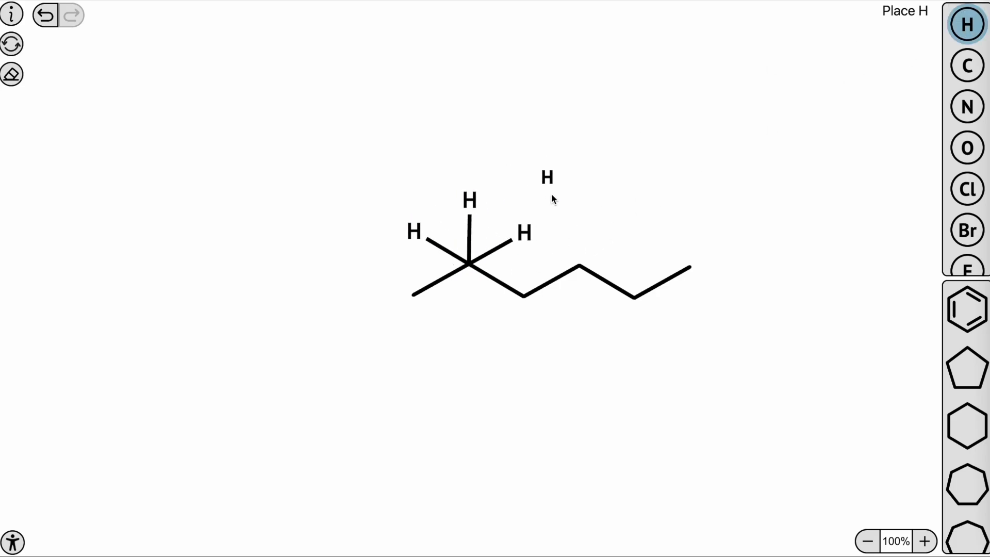
{"action": "left_click", "coordinate": [975, 24]}
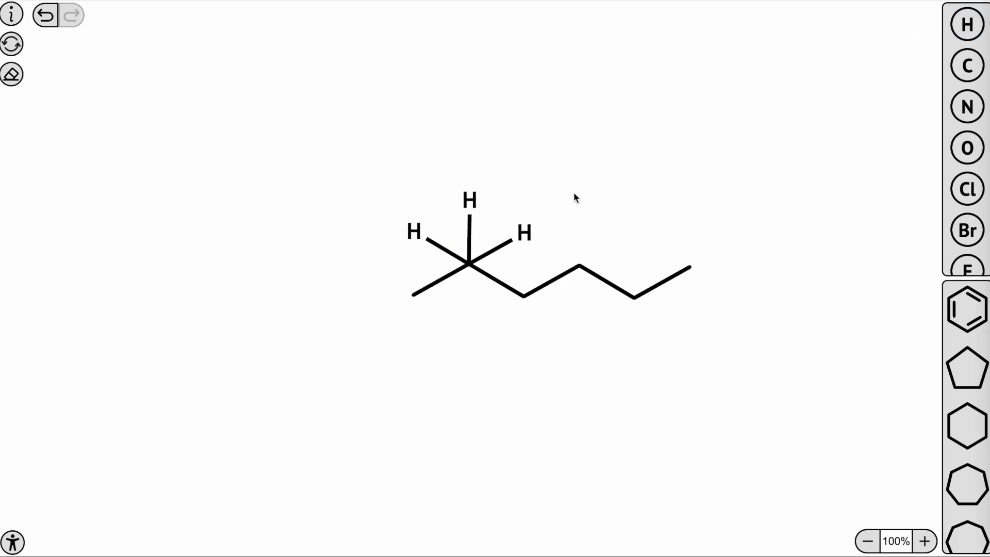
- Delete the second carbon's hydrogen nearest the middle of the chain, and clear the selection
{"action": "left_click", "coordinate": [530, 233]}
{"action": "left_click", "coordinate": [12, 73]}
{"action": "left_click", "coordinate": [479, 202]}
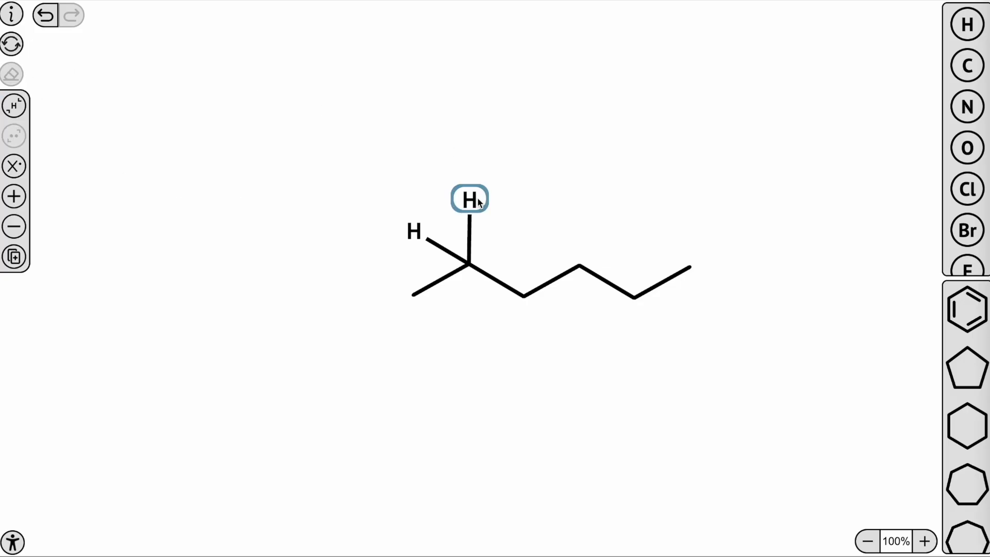
{"action": "left_click", "coordinate": [522, 213]}
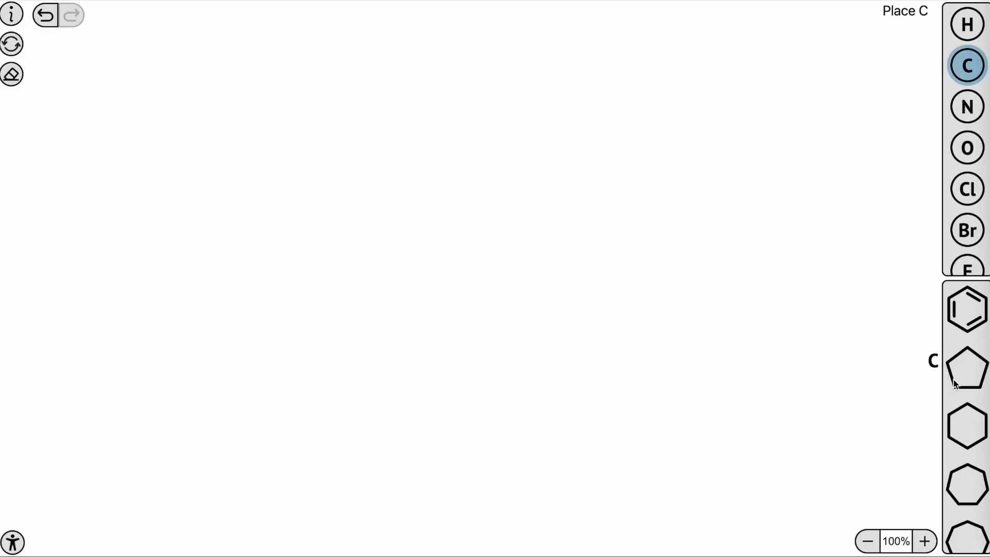
- Place a six-membered carbon ring and a five-membered carbon ring side by side on the cleared workspace
{"action": "left_click", "coordinate": [967, 423]}
{"action": "left_click", "coordinate": [419, 268]}
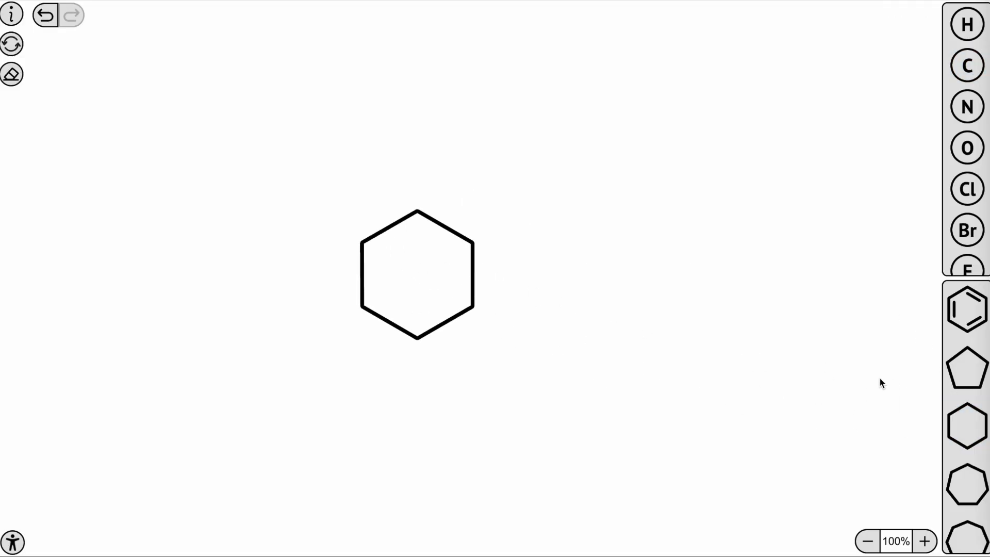
{"action": "left_click", "coordinate": [967, 369]}
{"action": "left_click", "coordinate": [561, 273]}
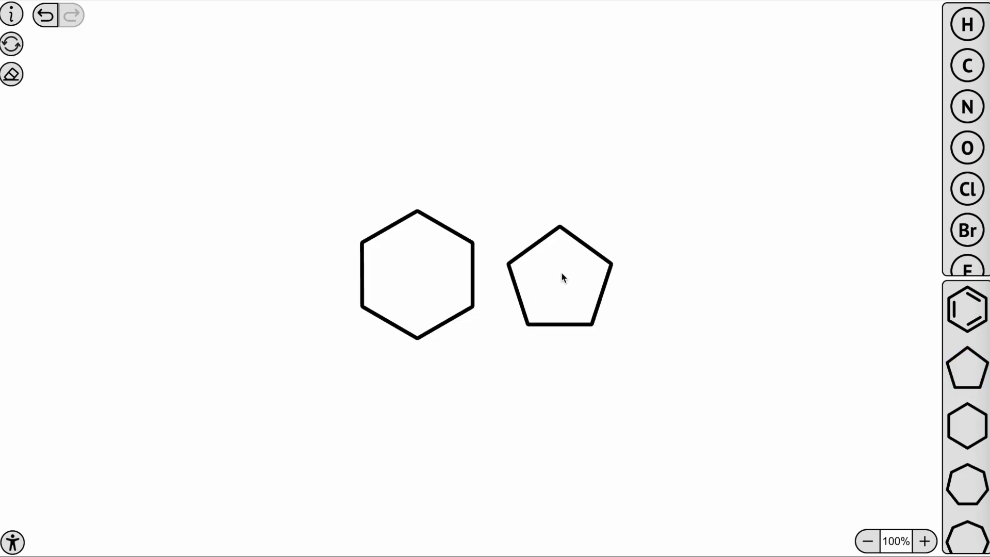
- Select the whole five-membered ring and rotate it until one side is nearly parallel to the six-membered ring's adjacent vertical bond
{"action": "double_click", "coordinate": [592, 325]}
{"action": "left_click", "coordinate": [14, 256]}
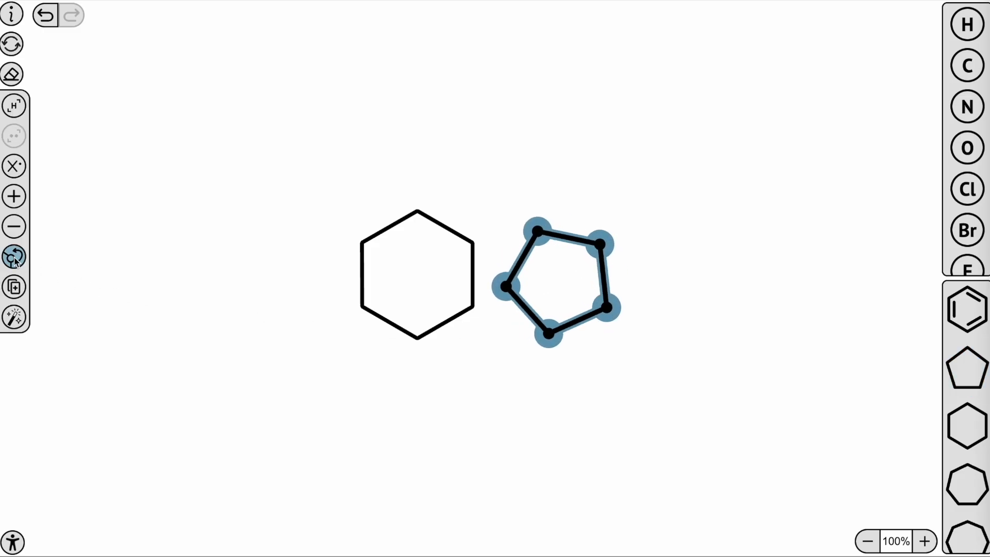
{"action": "left_click", "coordinate": [14, 256]}
{"action": "left_click", "coordinate": [14, 256]}
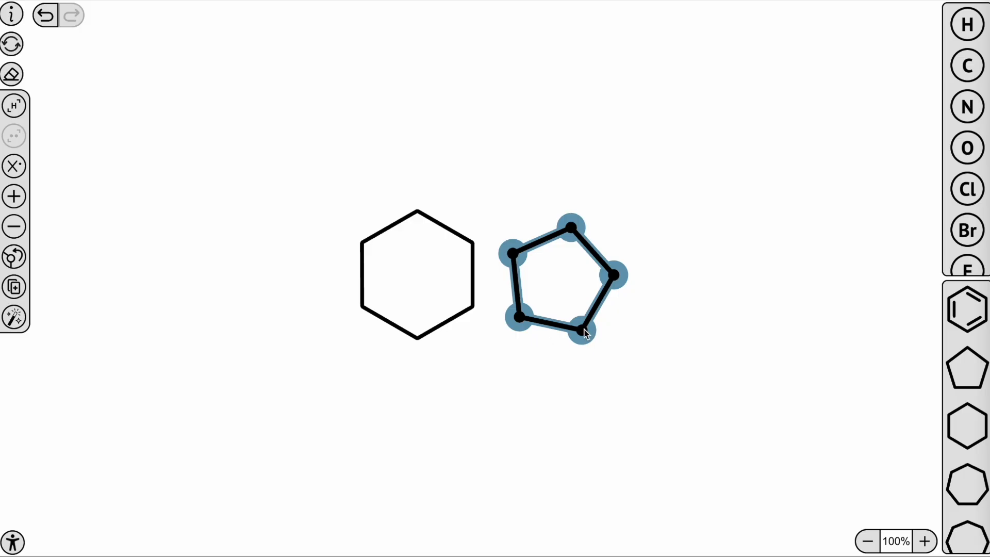
- Fuse the five-membered ring onto the six-membered ring's adjacent vertical bond, and shift the whole fused structure slightly to the right
{"action": "left_click_drag", "start_coordinate": [581, 330], "coordinate": [546, 318]}
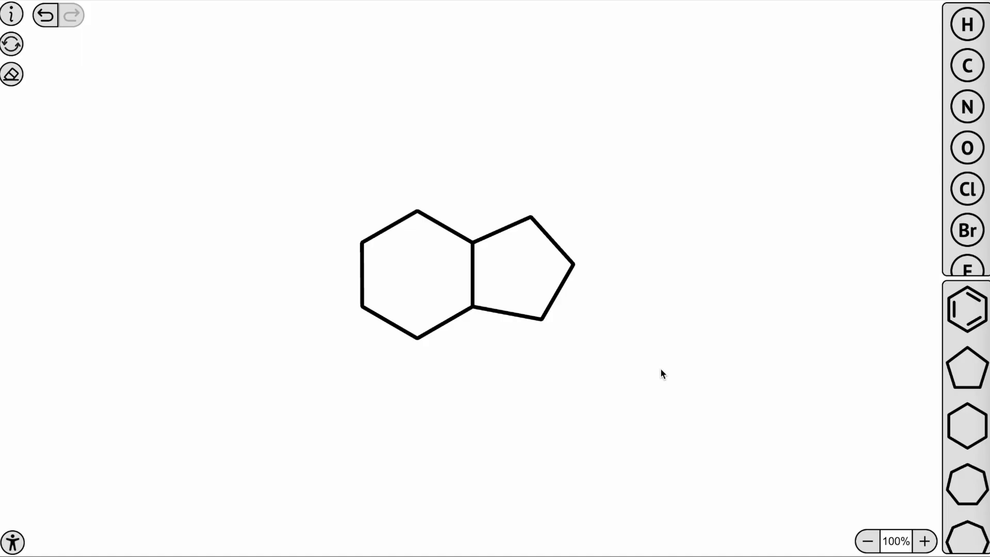
{"action": "double_click", "coordinate": [417, 339]}
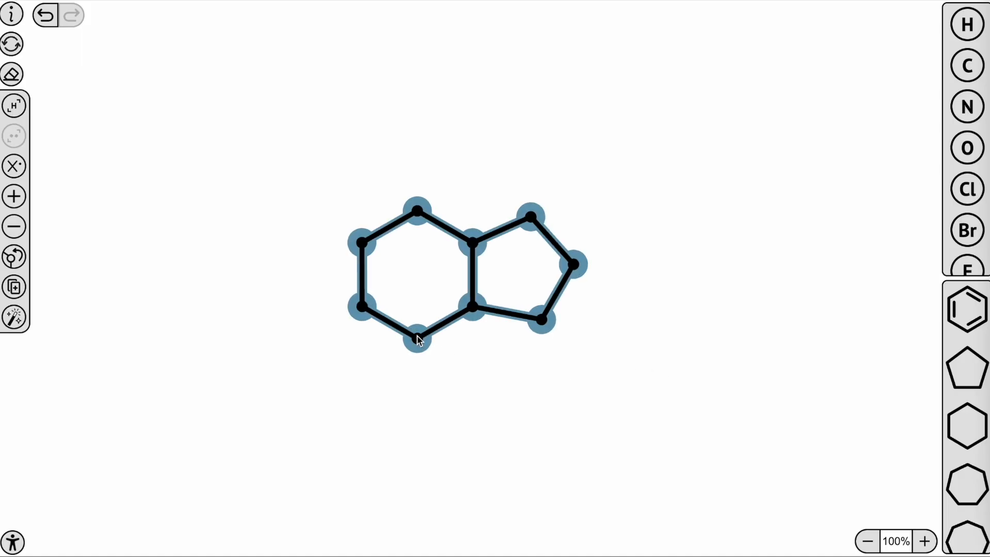
{"action": "left_click_drag", "start_coordinate": [417, 338], "coordinate": [455, 336]}
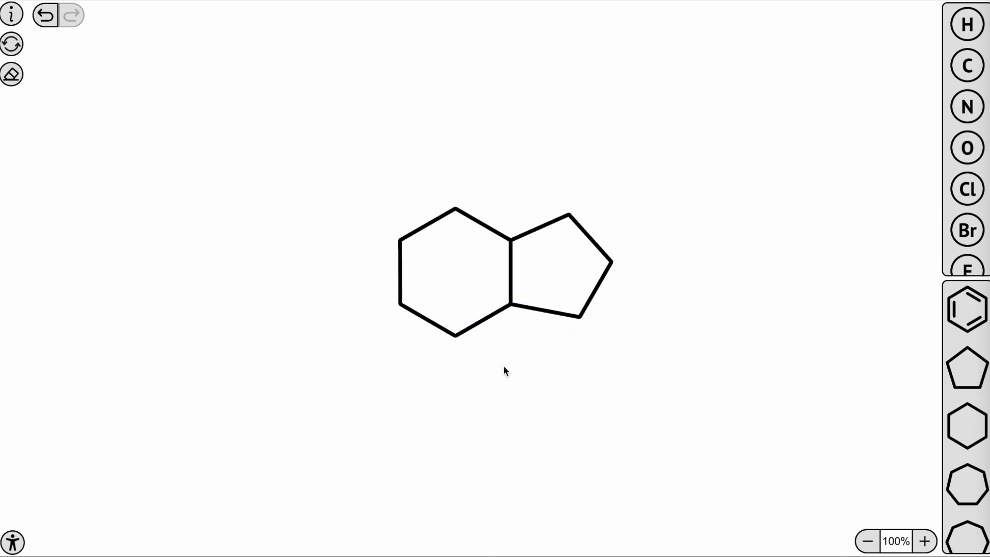
- Reset the workspace and draw a freehand, irregularly bent chain of eight carbons
{"action": "left_click", "coordinate": [11, 44]}
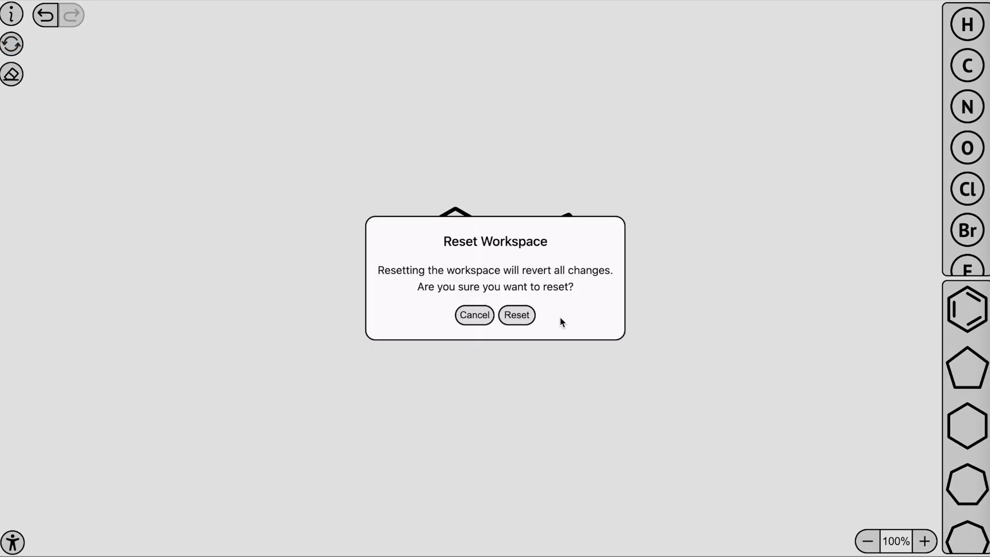
{"action": "left_click", "coordinate": [515, 314]}
{"action": "left_click", "coordinate": [364, 300]}
{"action": "left_click_drag", "start_coordinate": [364, 300], "coordinate": [671, 324]}
- Clean up the entire eight-carbon chain into a regular zigzag, and clear the selection
{"action": "key", "text": "ctrl+a"}
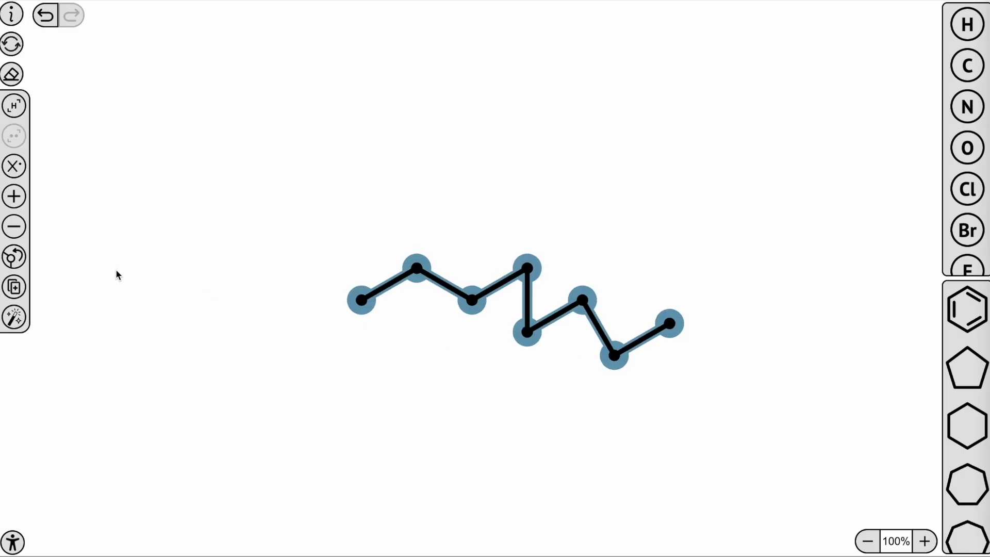
{"action": "left_click", "coordinate": [14, 317]}
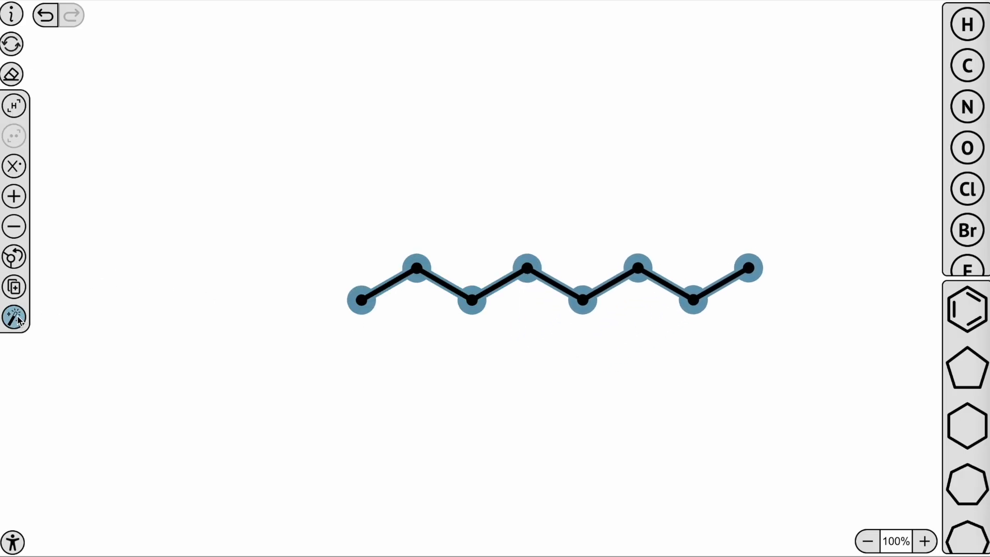
{"action": "left_click", "coordinate": [388, 379]}
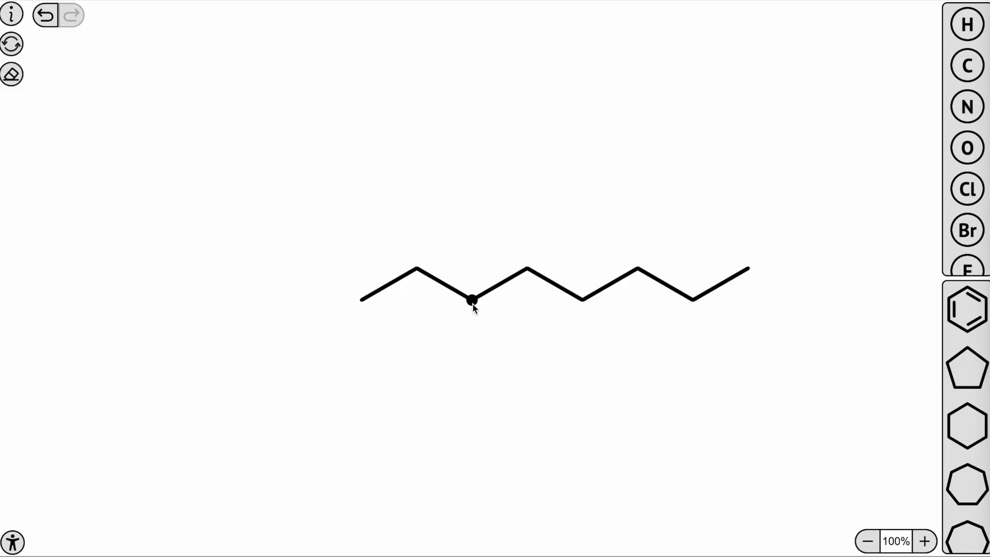
- Copy and paste the eight-carbon chain below the original, and duplicate it once more beneath the pasted copy
{"action": "key", "text": "ctrl+a"}
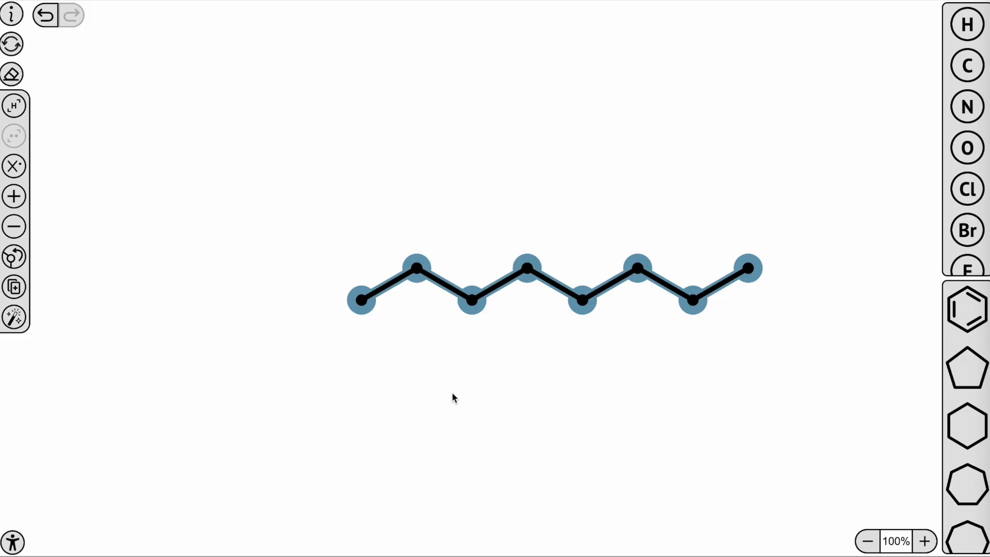
{"action": "key", "text": "ctrl+v"}
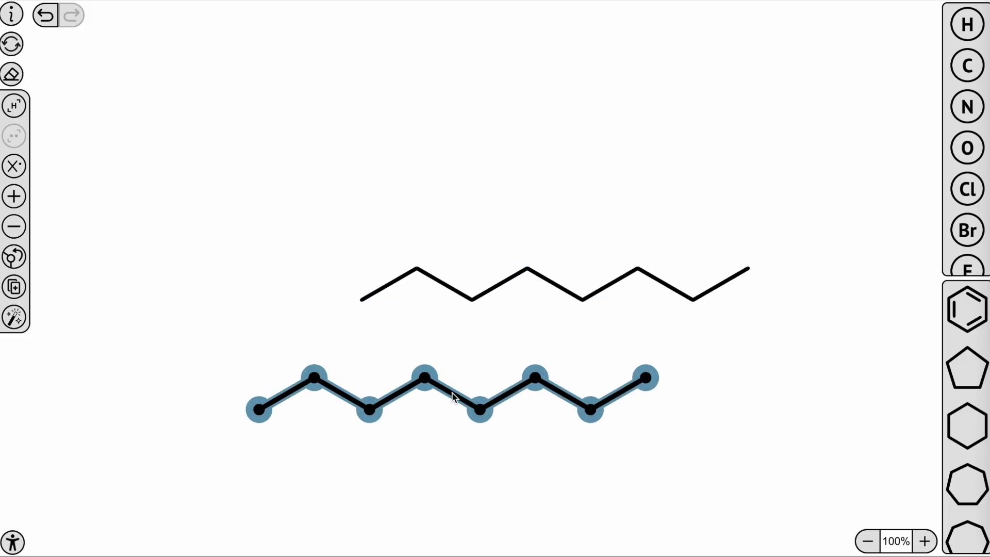
{"action": "left_click", "coordinate": [14, 286]}
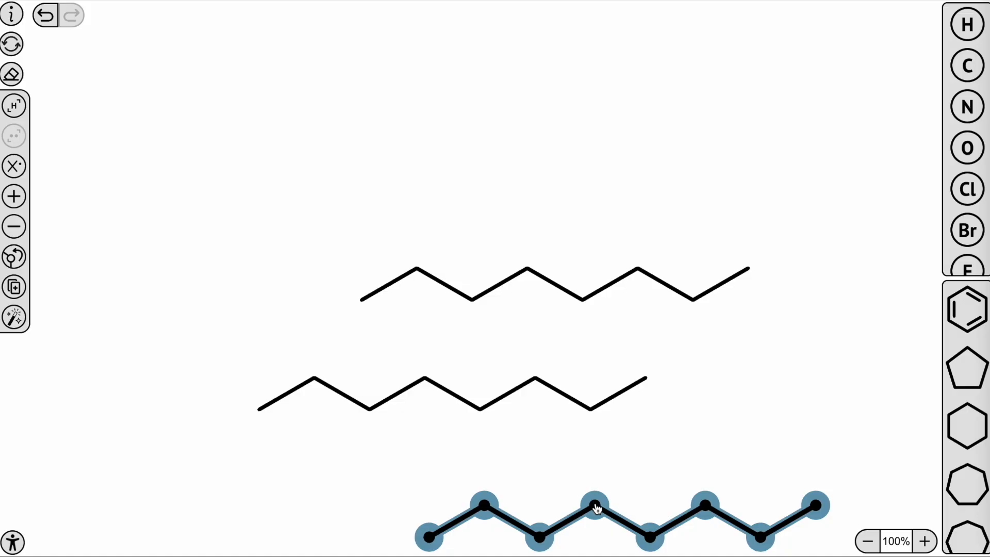
{"action": "left_click", "coordinate": [308, 97]}
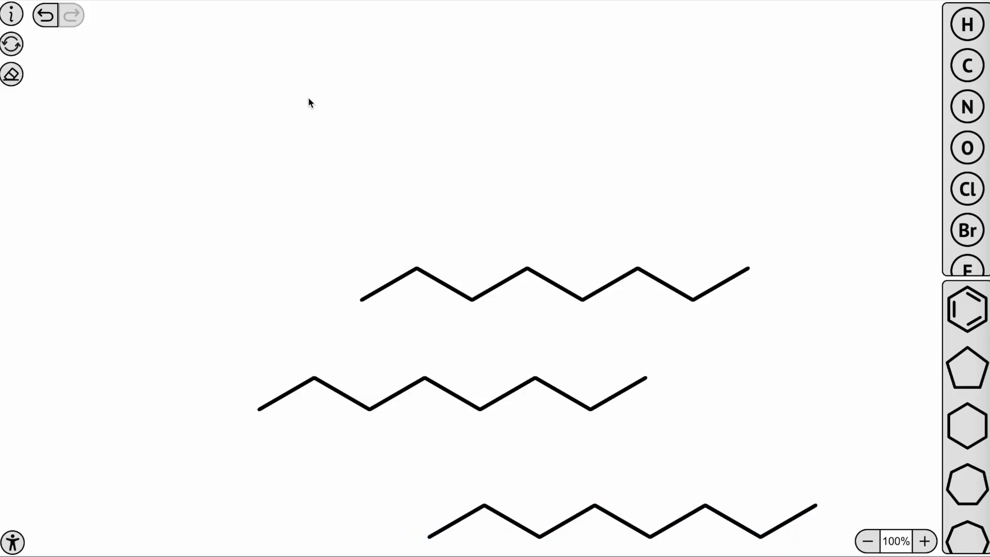
- Open the instructions and look through the sections on adding atoms, forming carbon chains and bonds, and changing bond types
{"action": "left_click", "coordinate": [12, 14]}
{"action": "scroll", "coordinate": [97, 316], "scroll_direction": "down", "scroll_amount": 6}
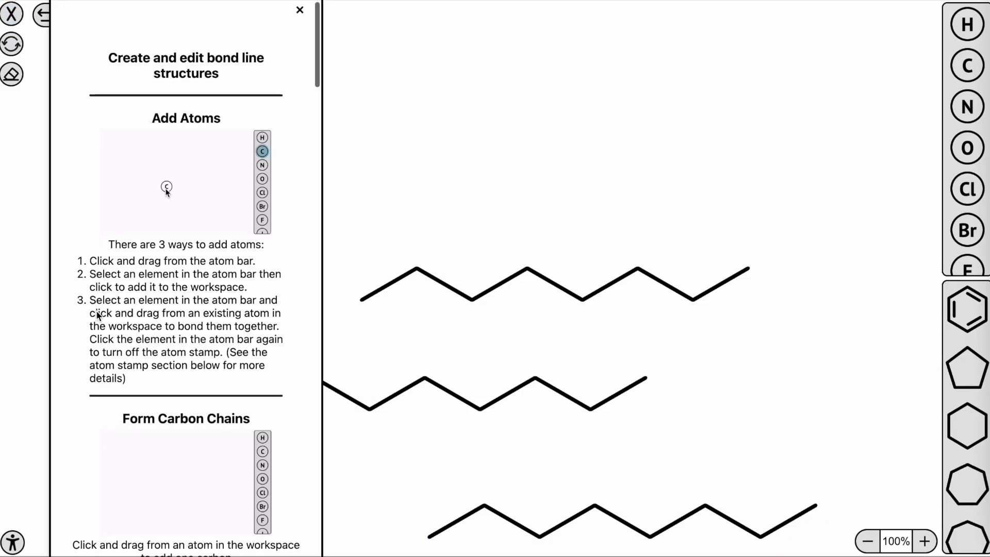
{"action": "scroll", "coordinate": [96, 311], "scroll_direction": "down", "scroll_amount": 5}
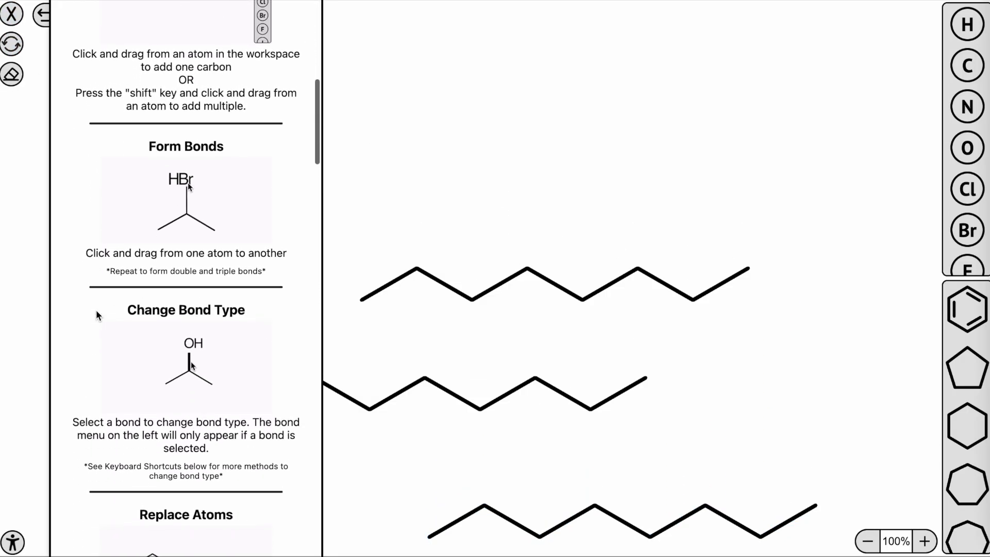